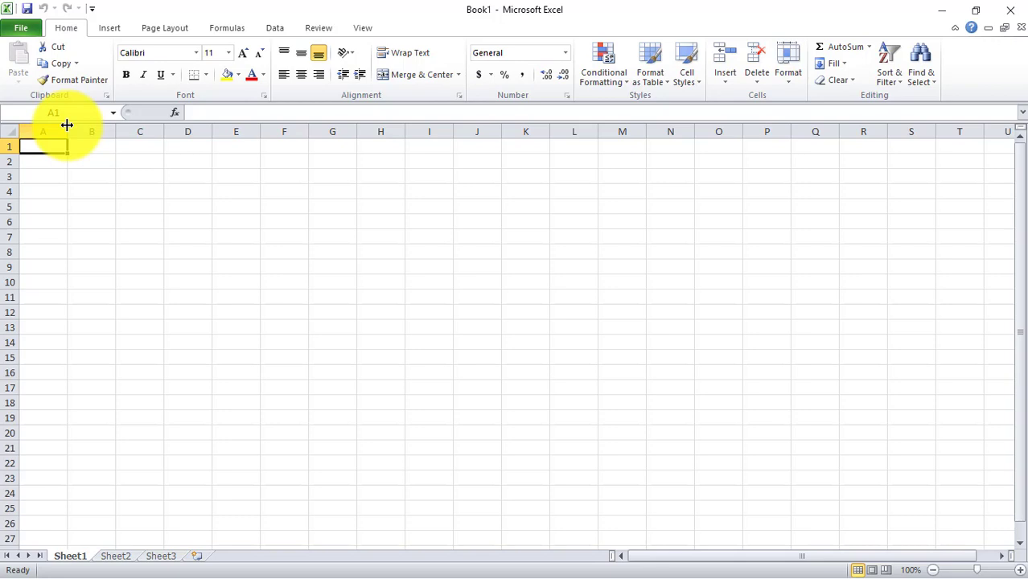
# Step: Widen columns A and B on Sheet1 and enter the header "Student Name" in A1
pyautogui.moveTo(66, 125); pyautogui.dragTo(116, 131)
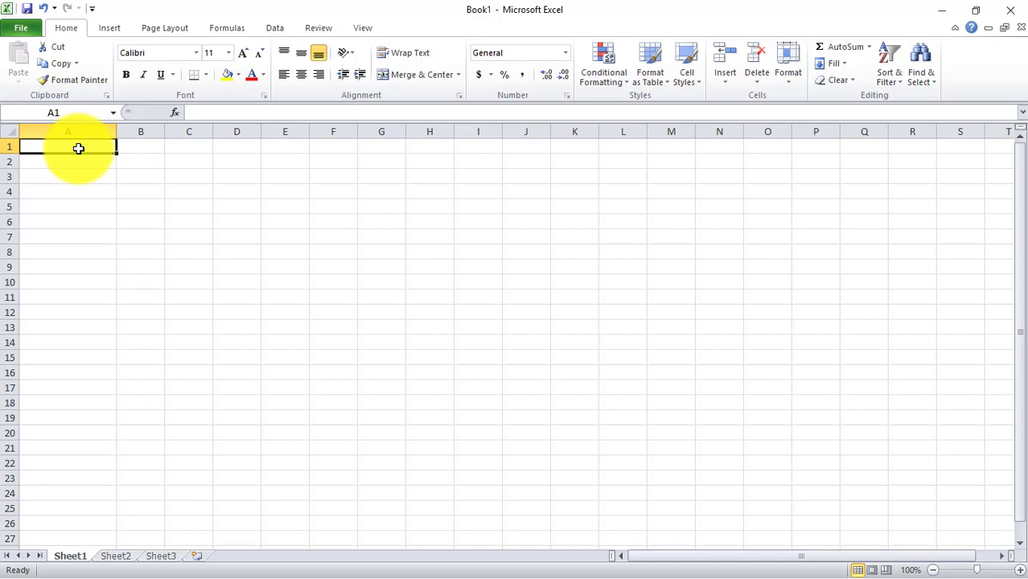
pyautogui.moveTo(165, 131); pyautogui.dragTo(211, 136)
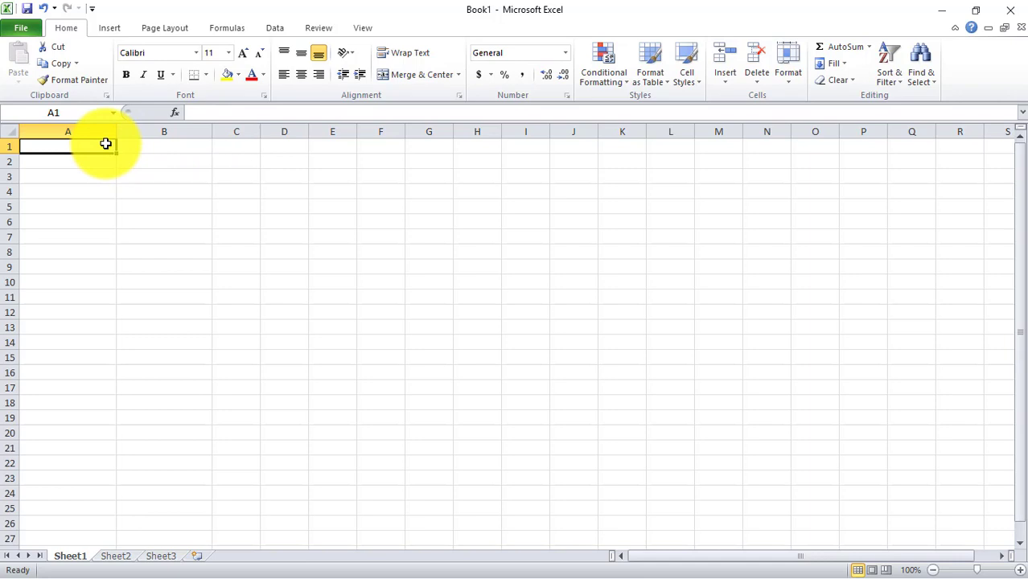
pyautogui.write('Student Name')
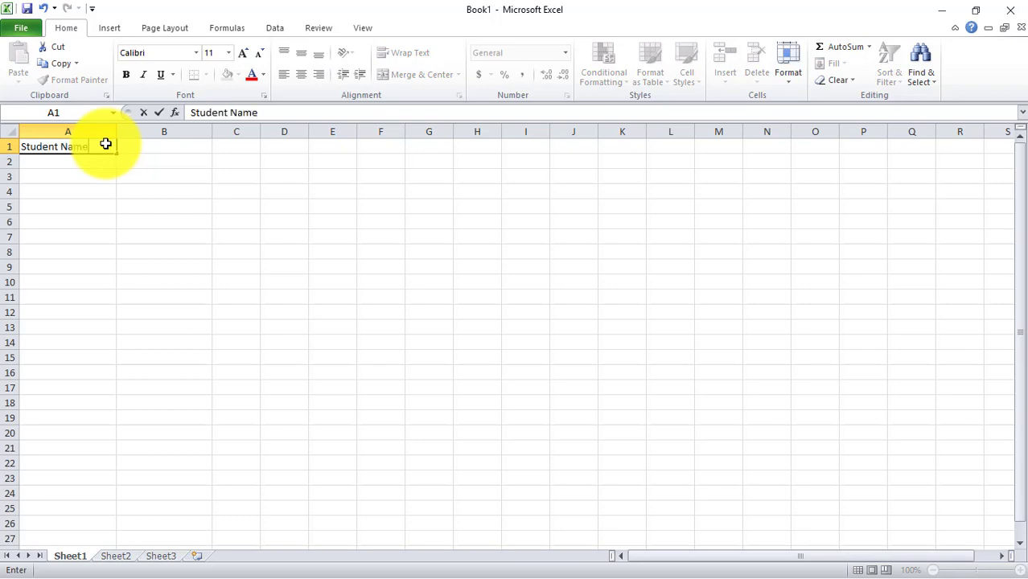
pyautogui.click(151, 158)
pyautogui.click(161, 147)
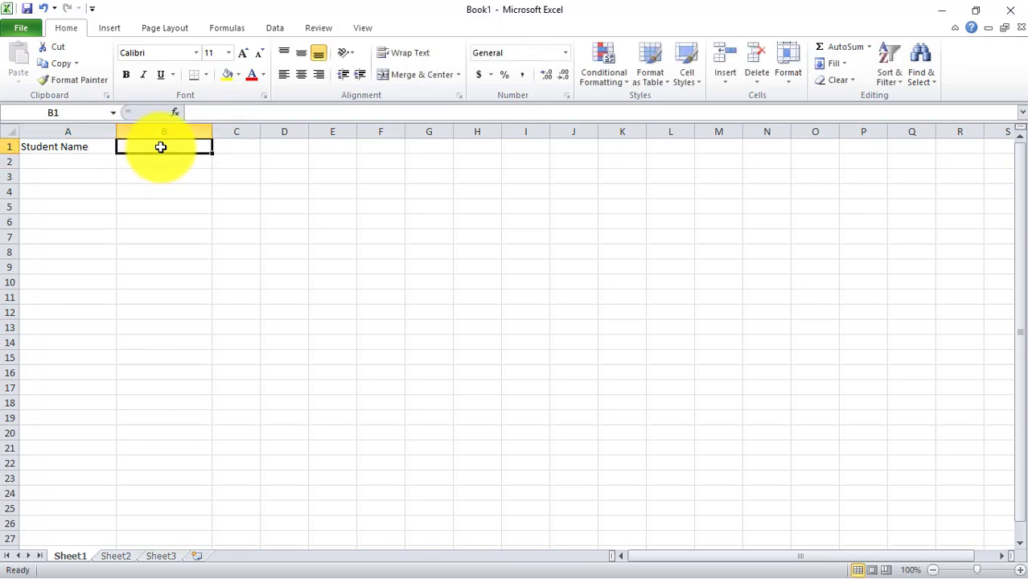
pyautogui.write('Father Name')
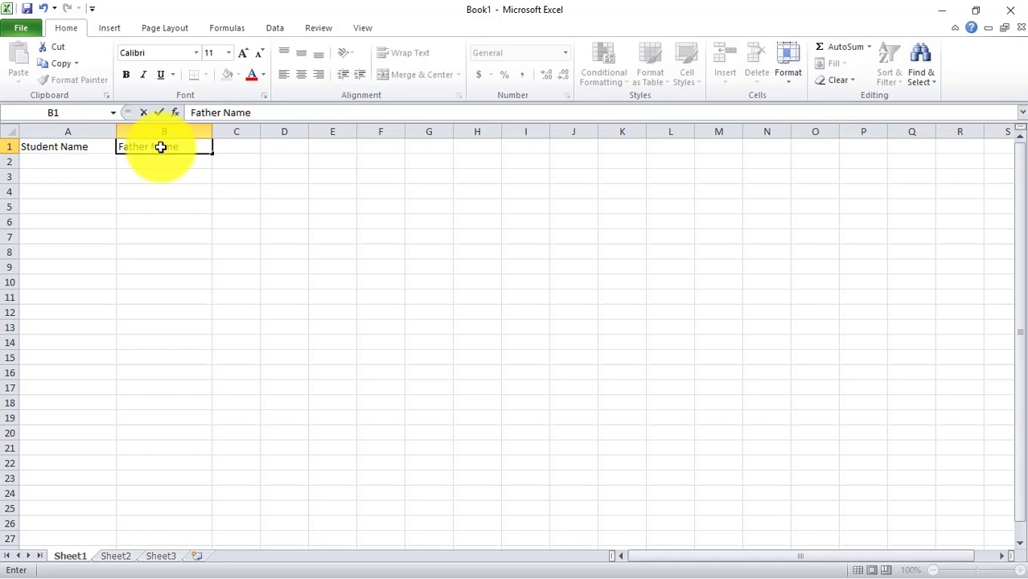
pyautogui.click(252, 149)
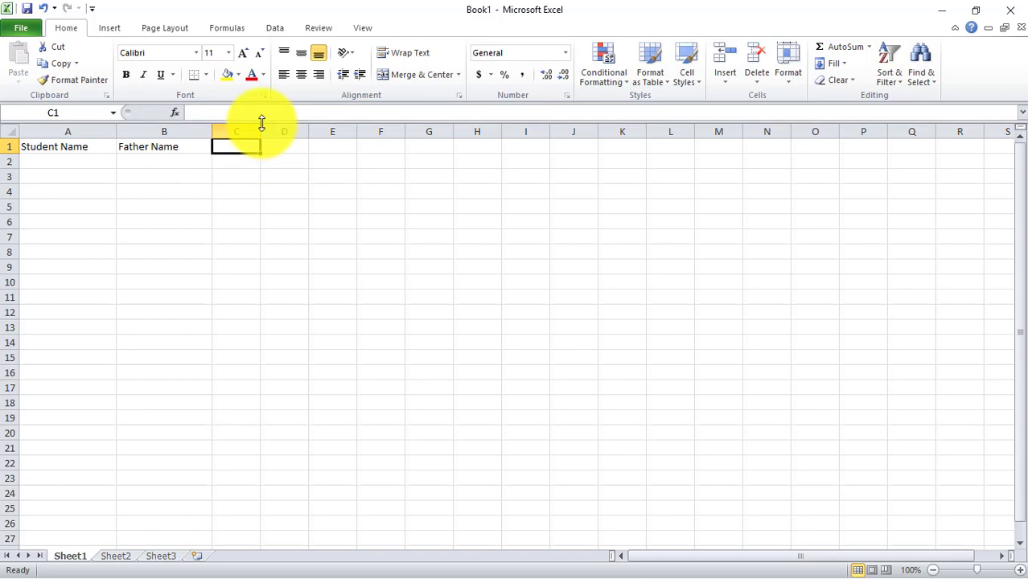
pyautogui.moveTo(261, 122); pyautogui.dragTo(306, 142)
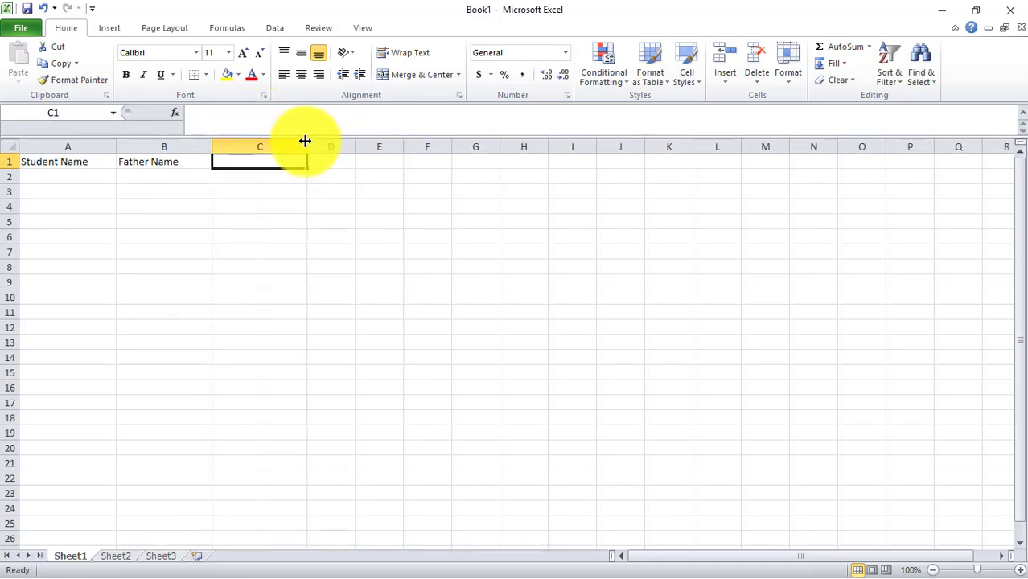
pyautogui.hotkey('ctrl', 'z')
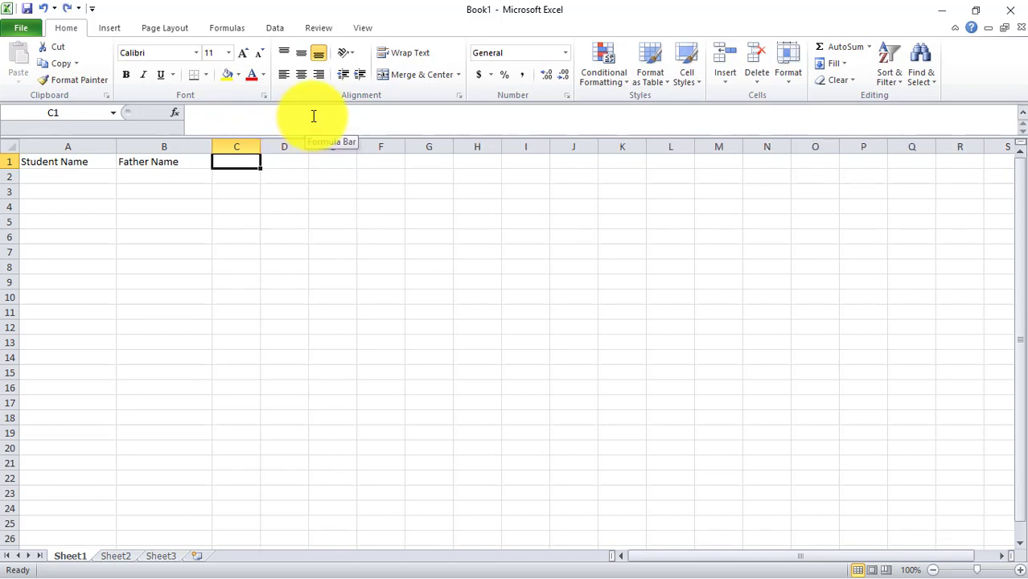
pyautogui.hotkey('ctrl', 'z')
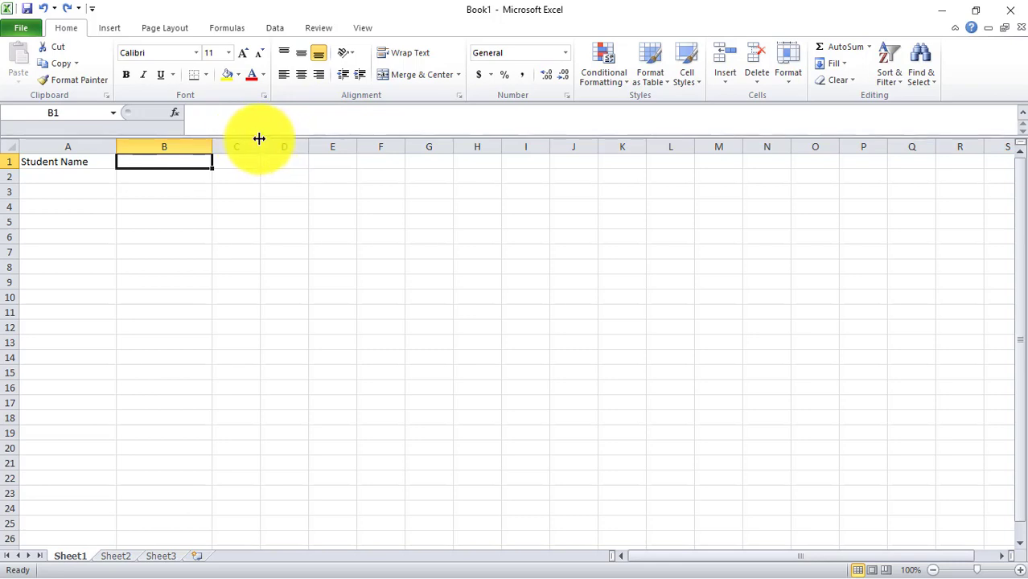
# Step: Widen column C and enter the headers "Father Name" in B1 and "Contact No." in C1
pyautogui.moveTo(259, 140); pyautogui.dragTo(313, 151)
pyautogui.click(277, 161)
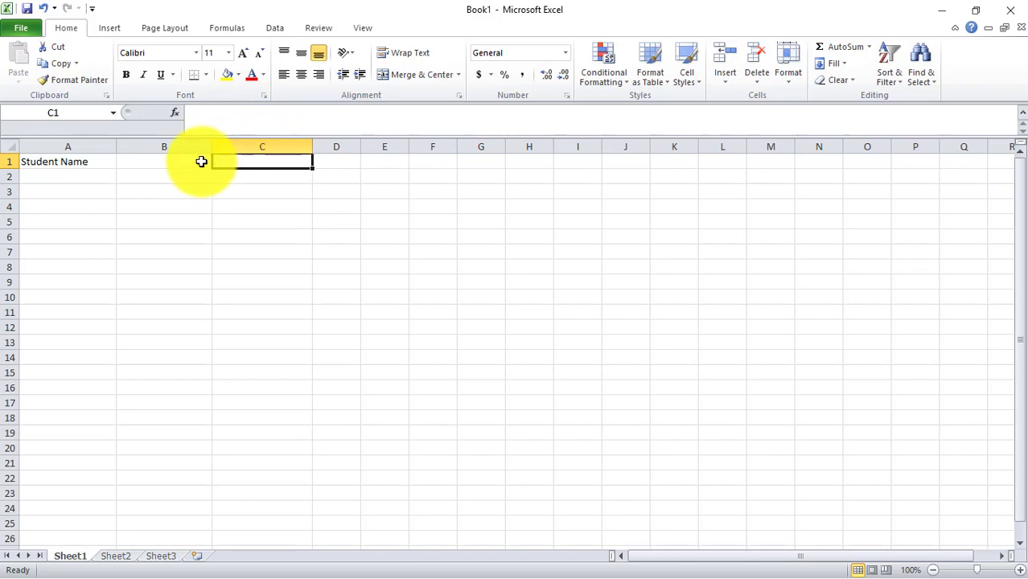
pyautogui.click(201, 162)
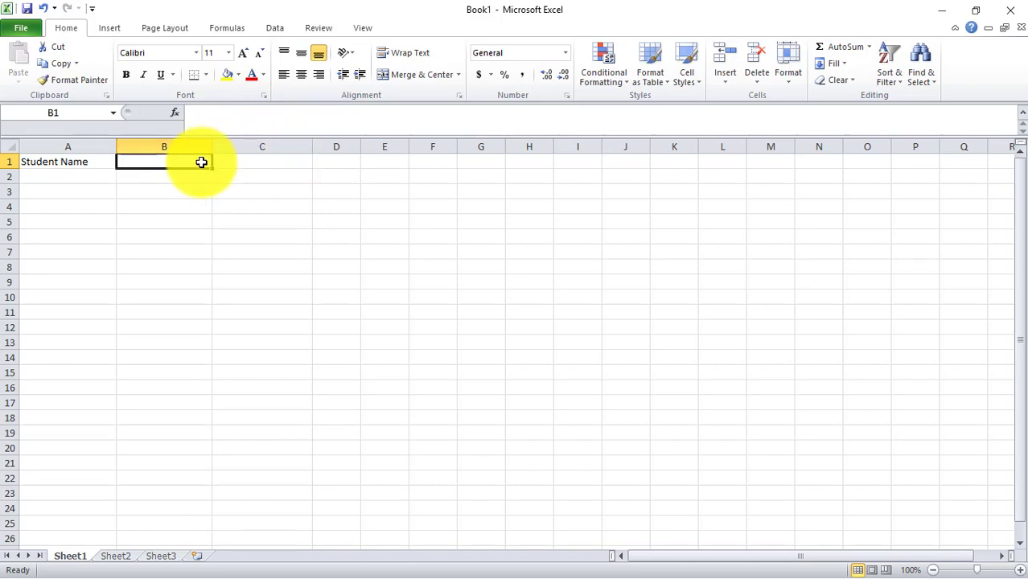
pyautogui.write('Father Name')
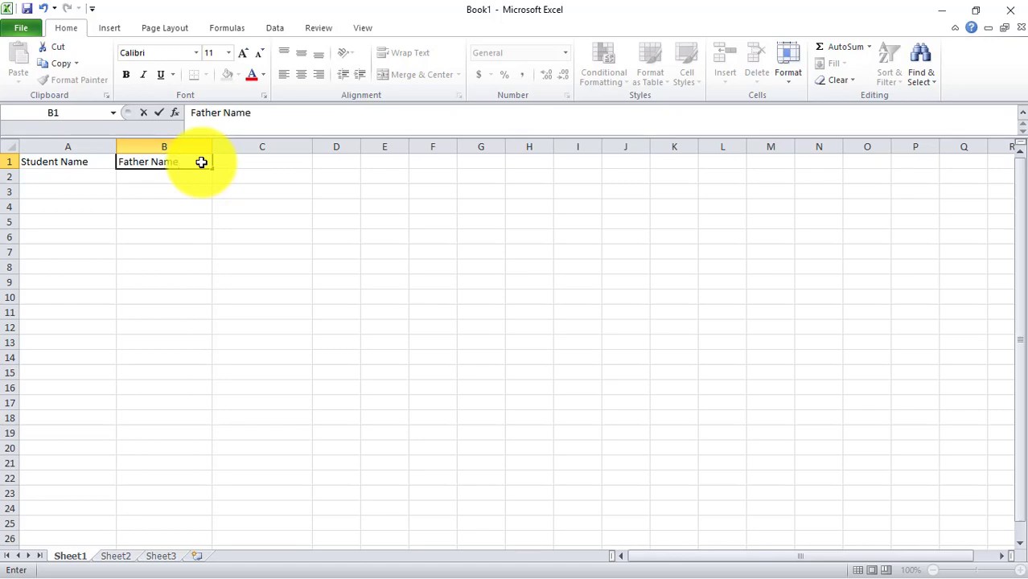
pyautogui.click(234, 165)
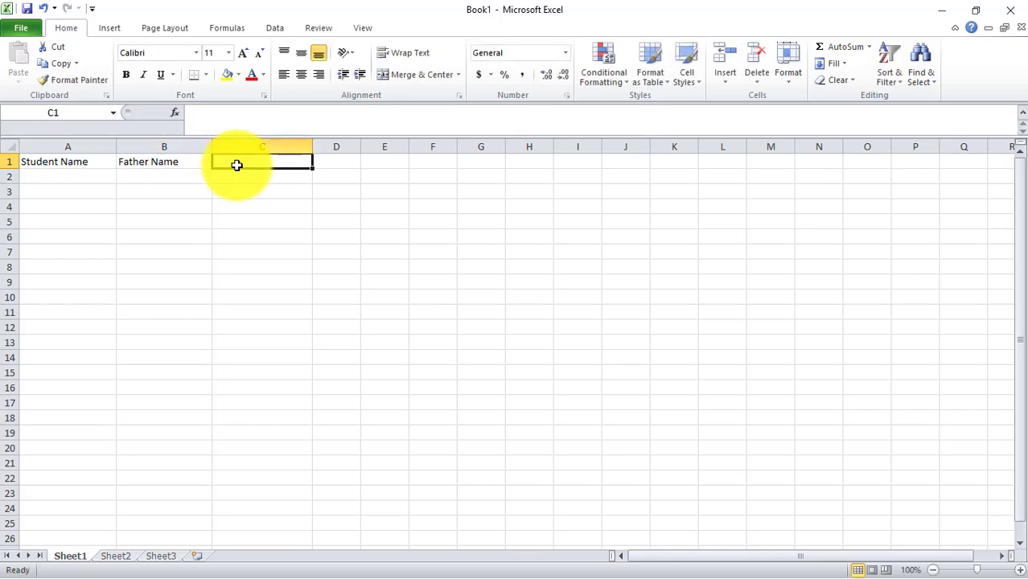
pyautogui.write('Contact No.')
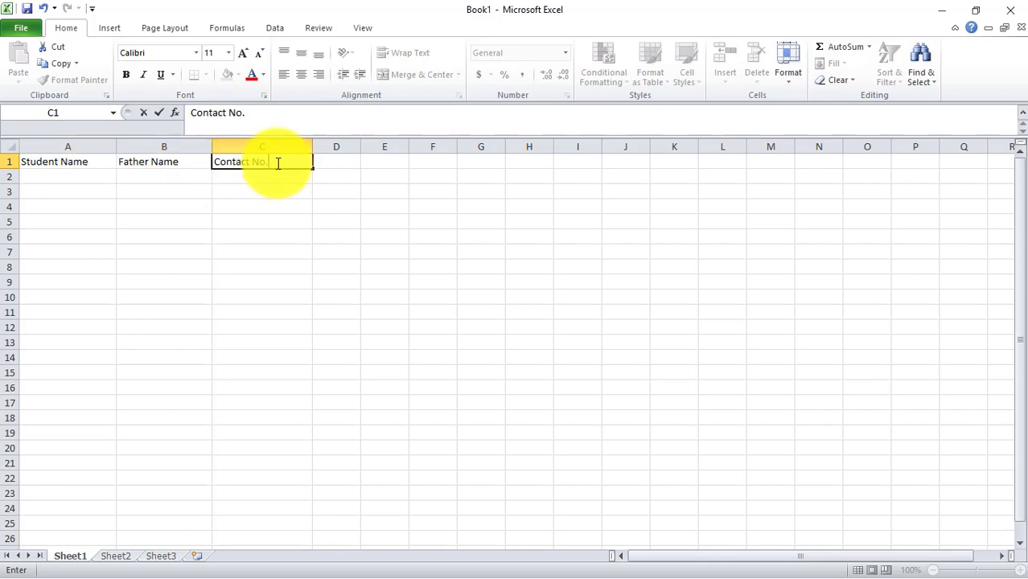
# Step: Copy the headers in A1:C1 of Sheet1 and paste them into Sheet2 starting at A1
pyautogui.click(124, 555)
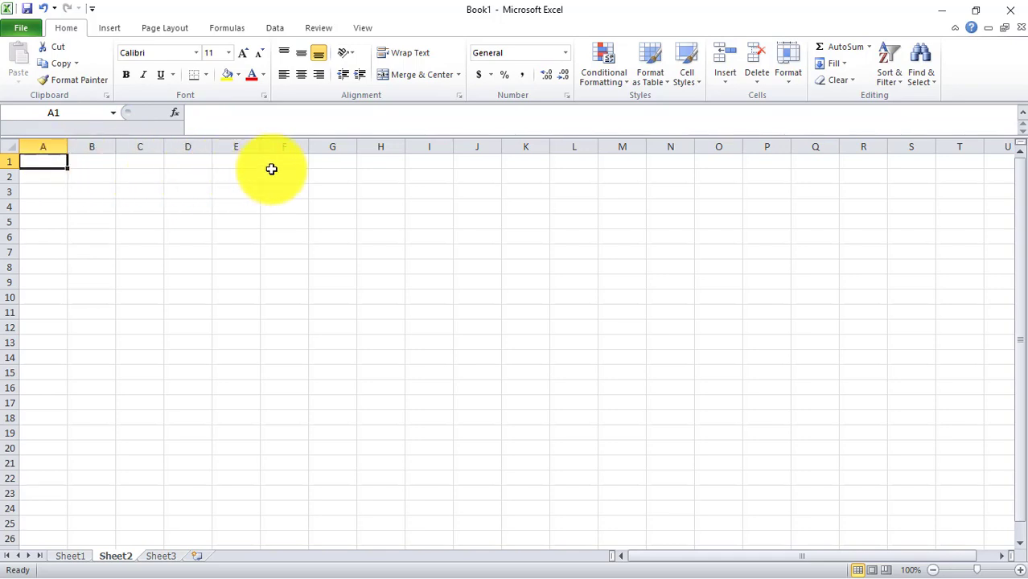
pyautogui.click(74, 557)
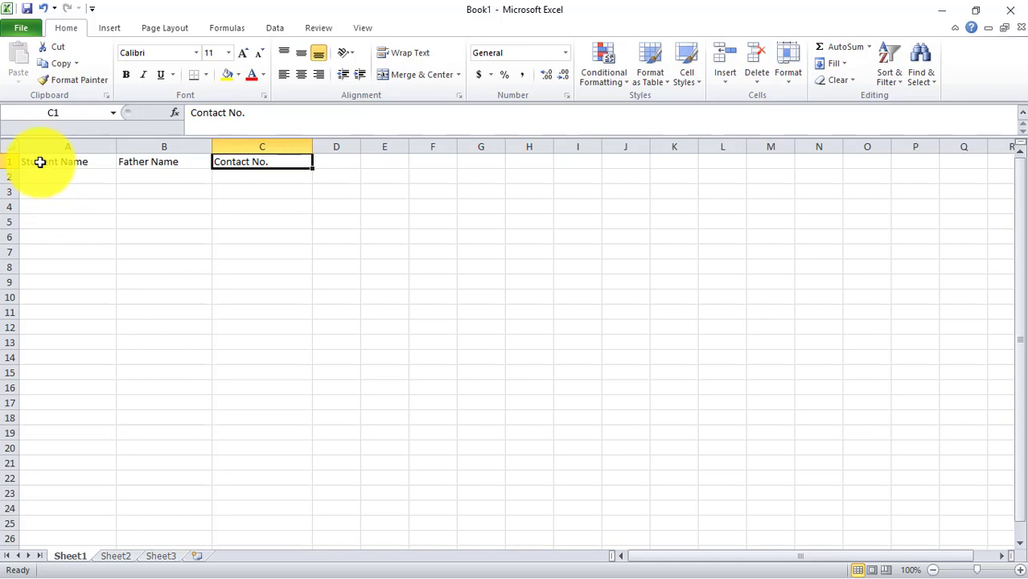
pyautogui.moveTo(39, 163); pyautogui.dragTo(282, 165)
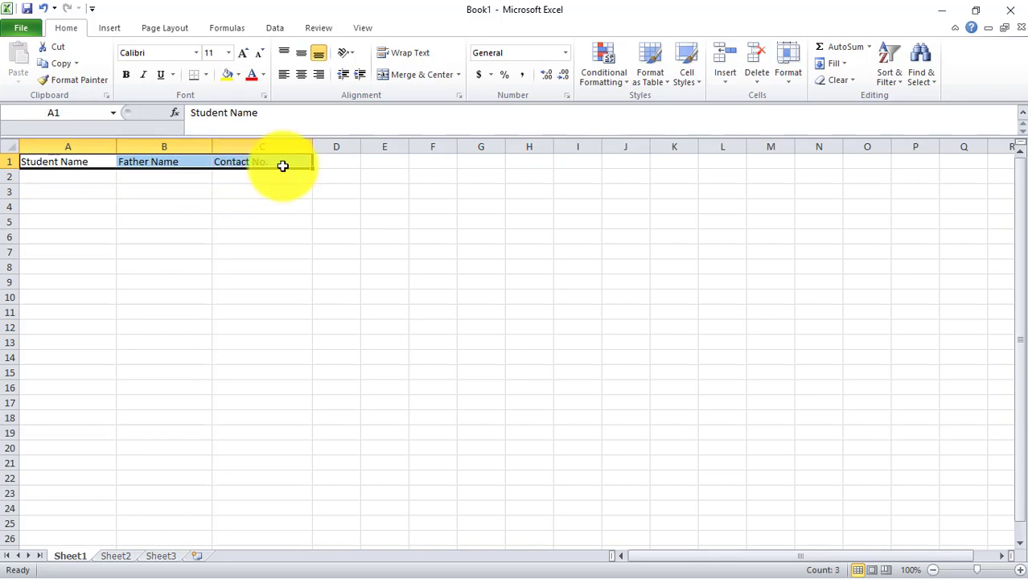
pyautogui.click(78, 64)
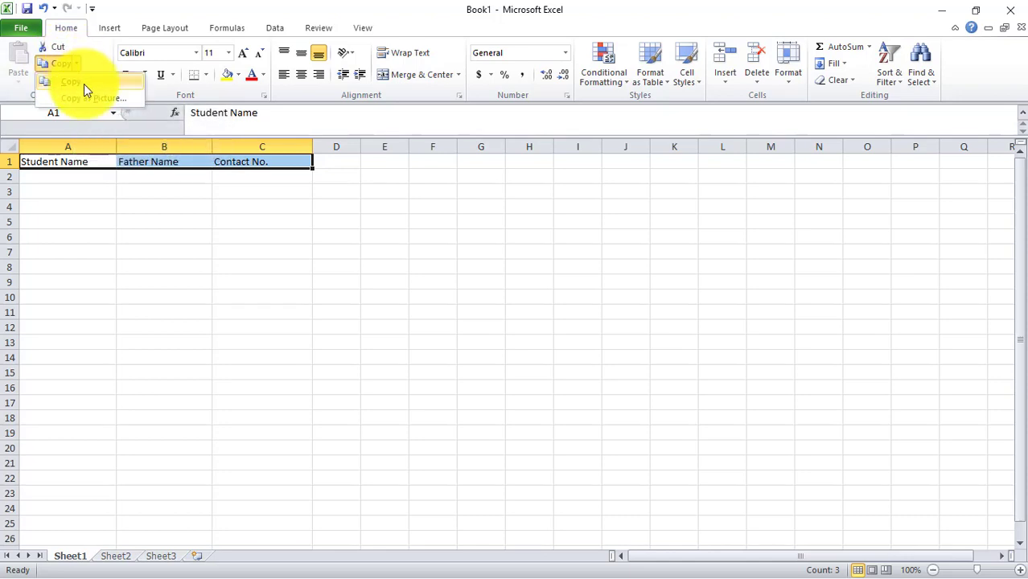
pyautogui.click(86, 80)
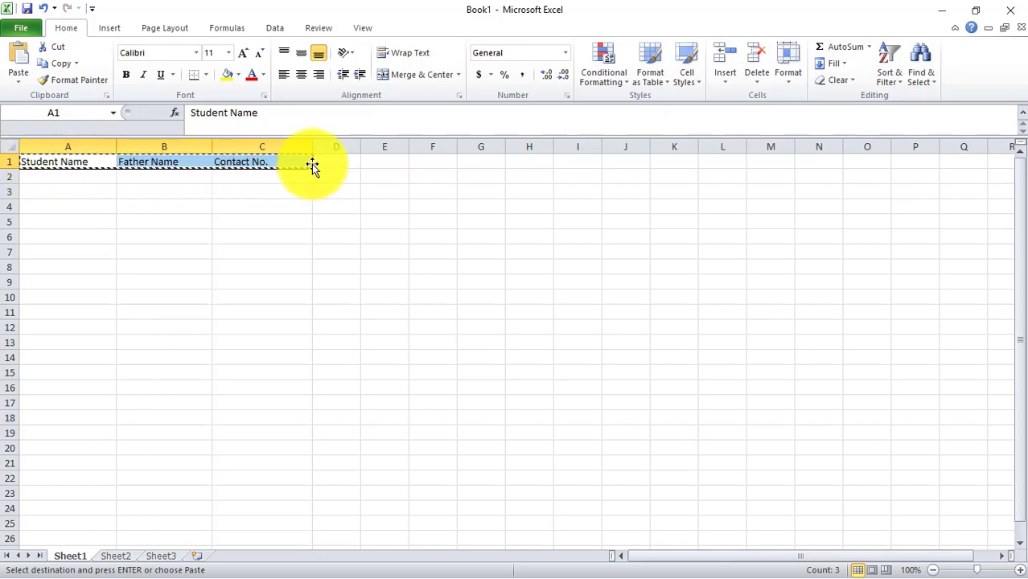
pyautogui.click(120, 556)
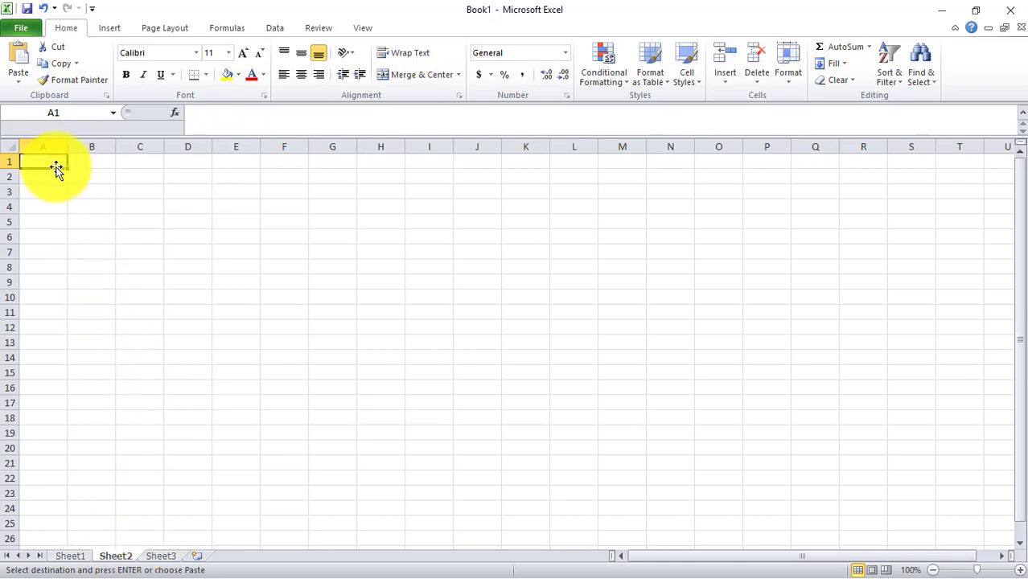
pyautogui.click(19, 87)
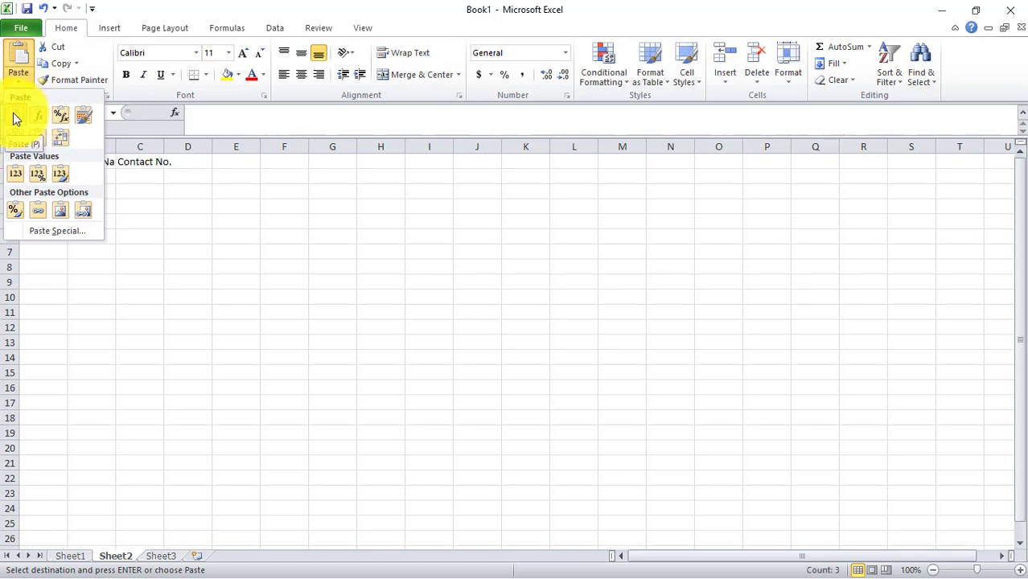
pyautogui.click(15, 118)
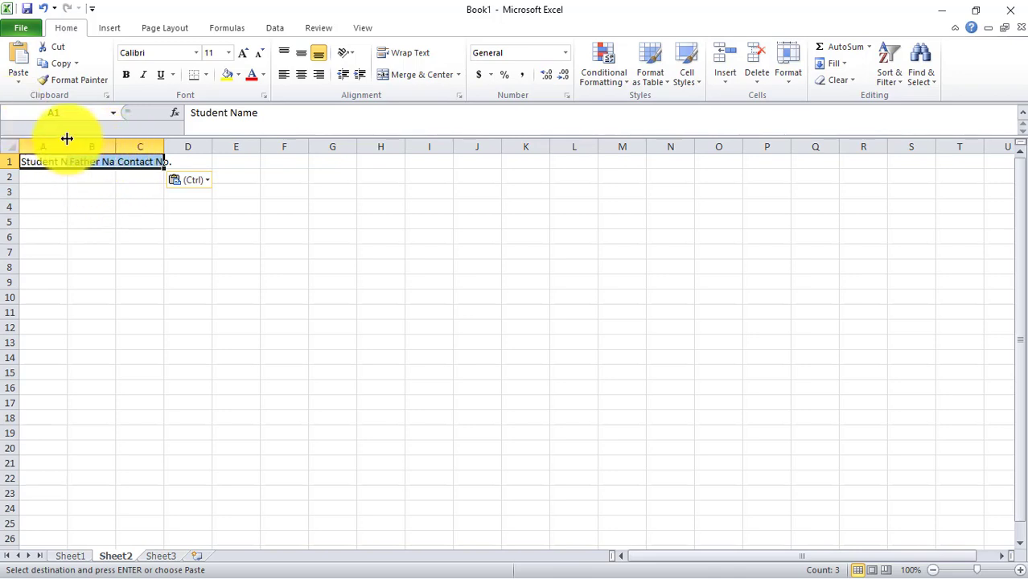
# Step: Widen columns A, B and C on Sheet2 so that the pasted headers fit
pyautogui.moveTo(67, 139); pyautogui.dragTo(232, 145)
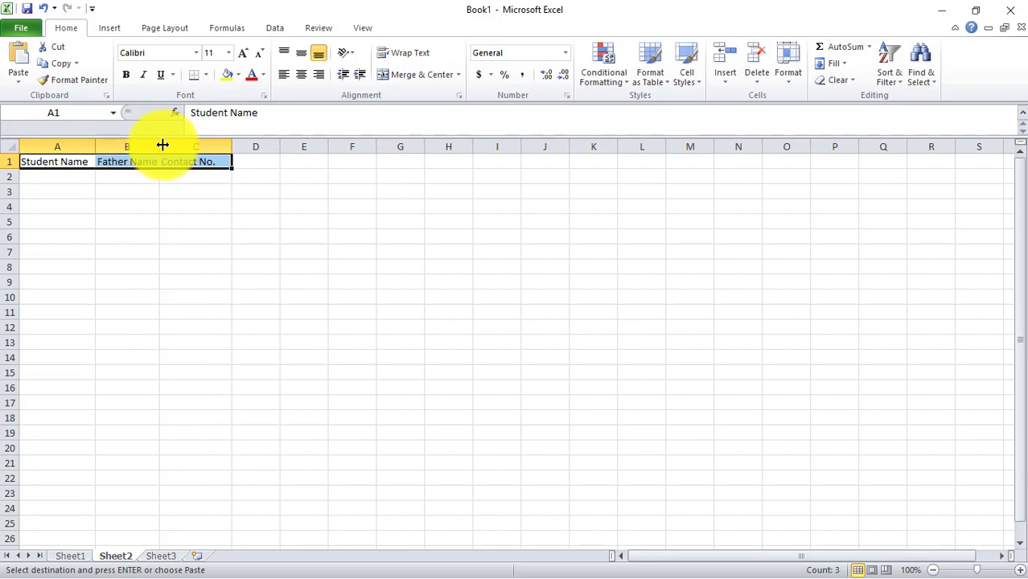
pyautogui.moveTo(160, 141); pyautogui.dragTo(183, 145)
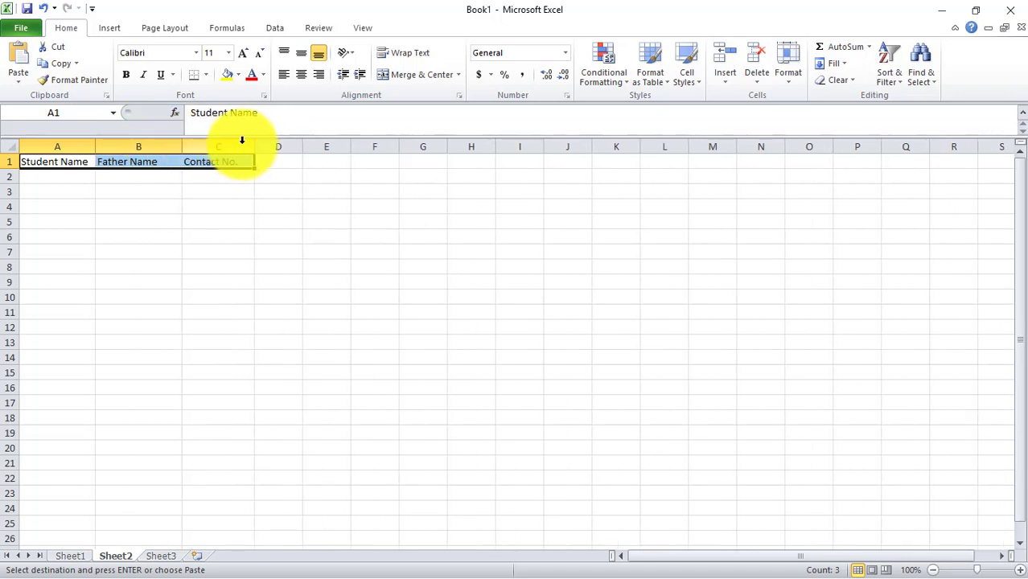
pyautogui.moveTo(255, 143); pyautogui.dragTo(289, 147)
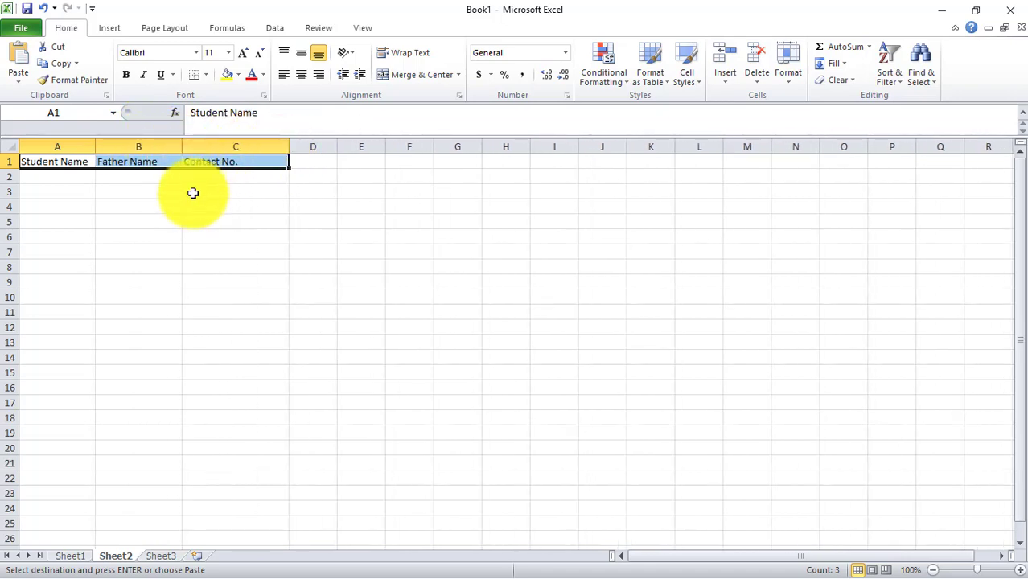
pyautogui.click(177, 220)
pyautogui.click(133, 165)
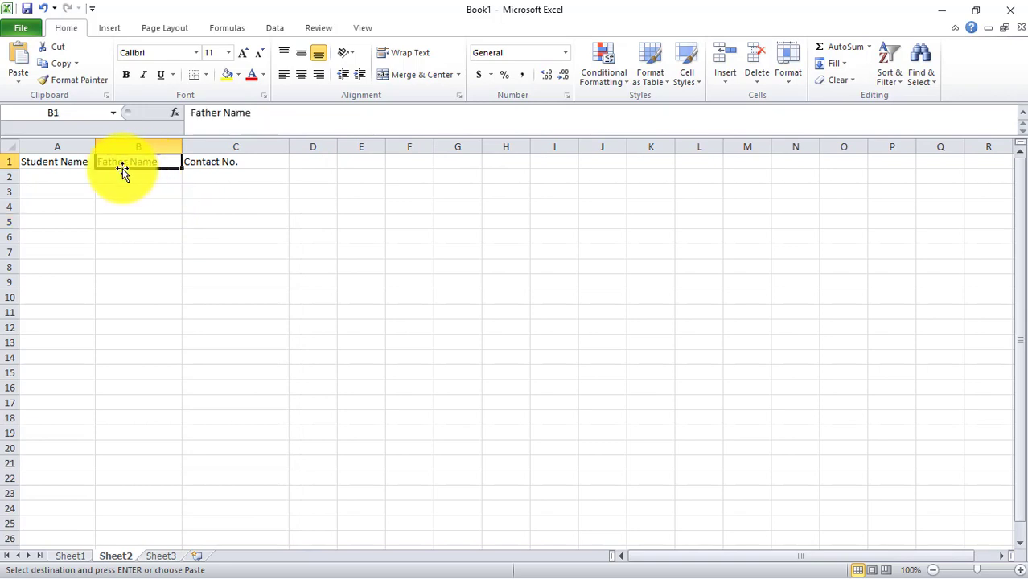
pyautogui.click(76, 162)
pyautogui.click(185, 162)
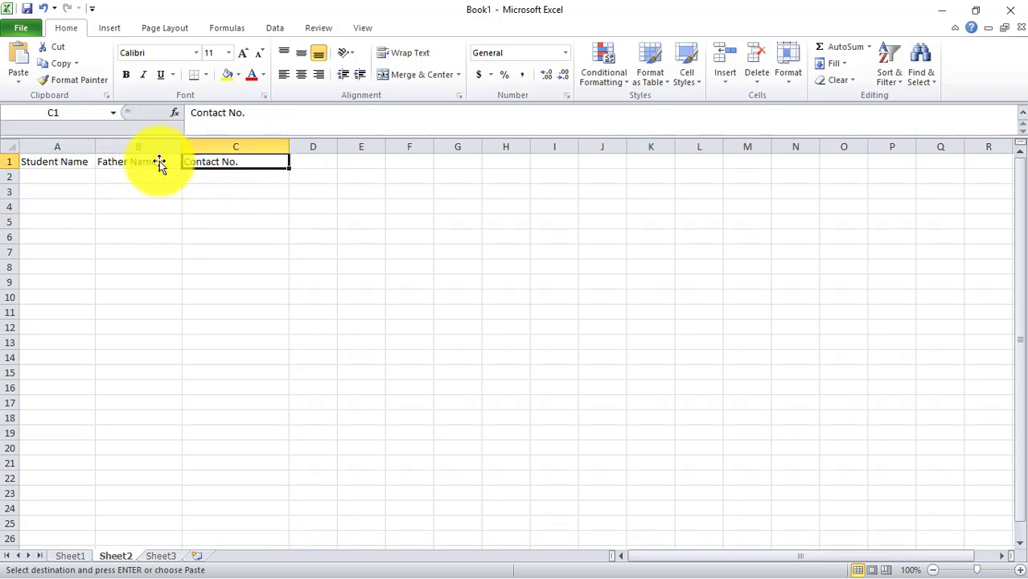
pyautogui.click(74, 163)
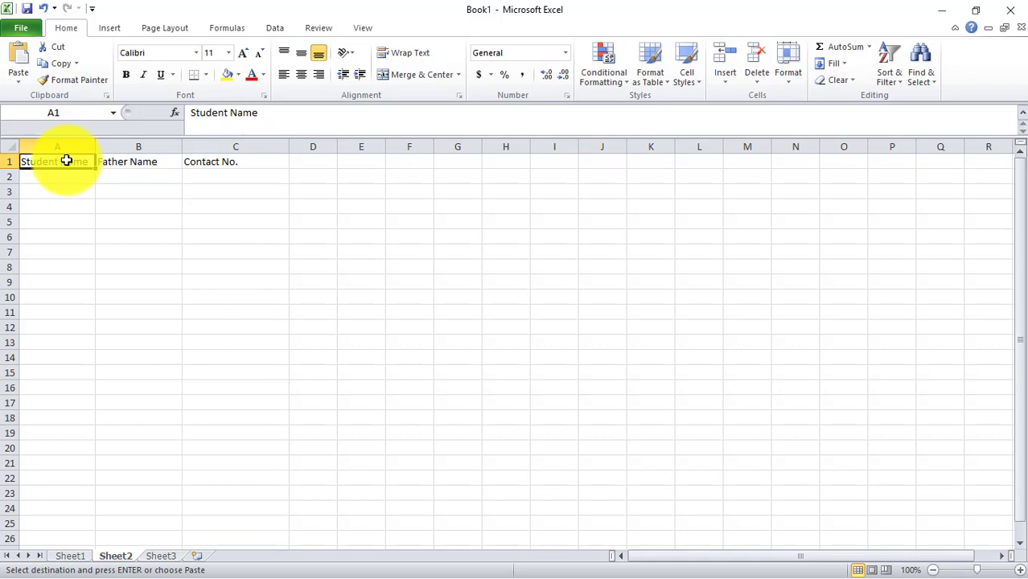
# Step: Cut the headers in A1:C1 of Sheet2 and paste them into Sheet3 starting at A1
pyautogui.moveTo(67, 161); pyautogui.dragTo(234, 159)
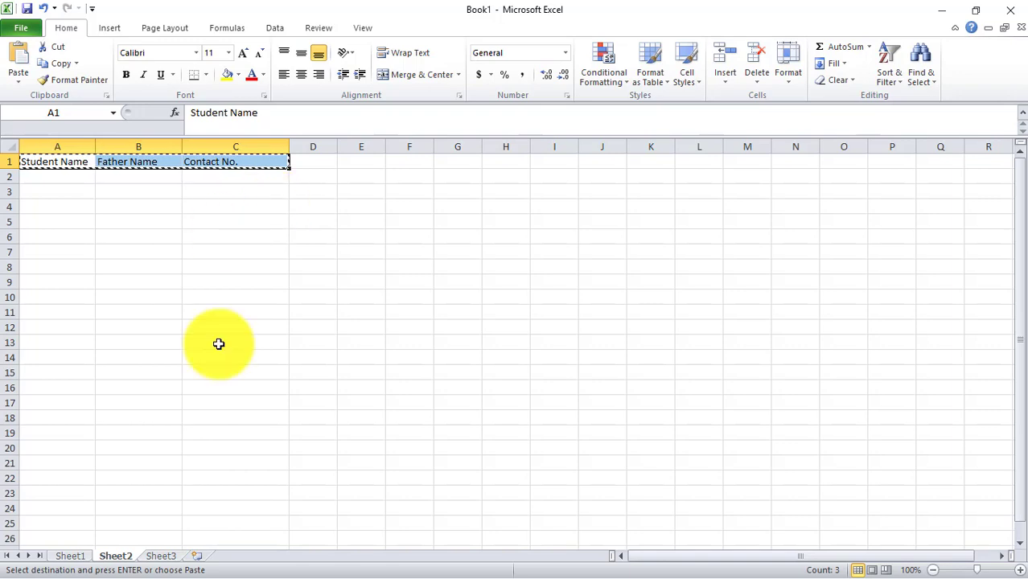
pyautogui.click(71, 556)
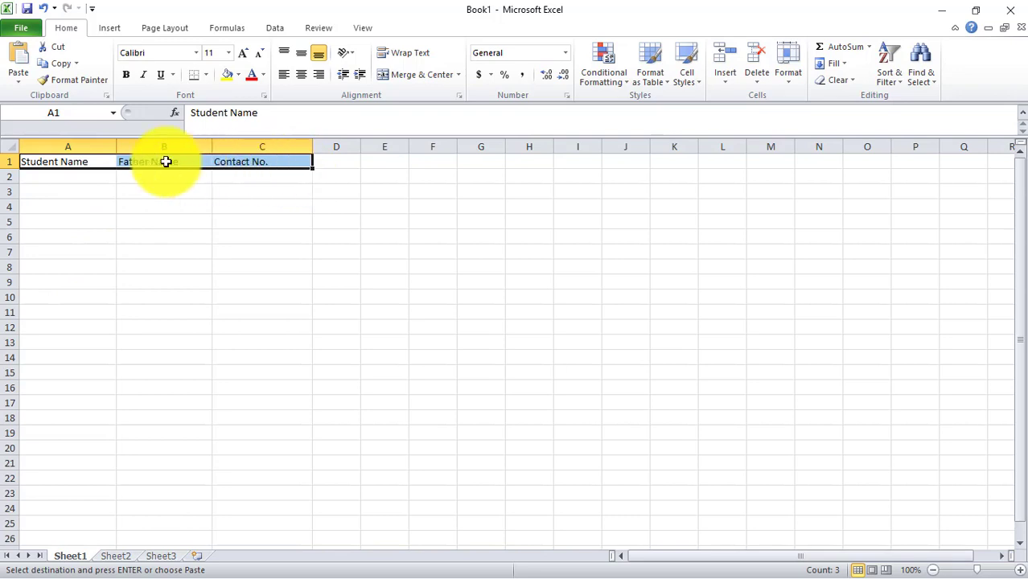
pyautogui.click(122, 558)
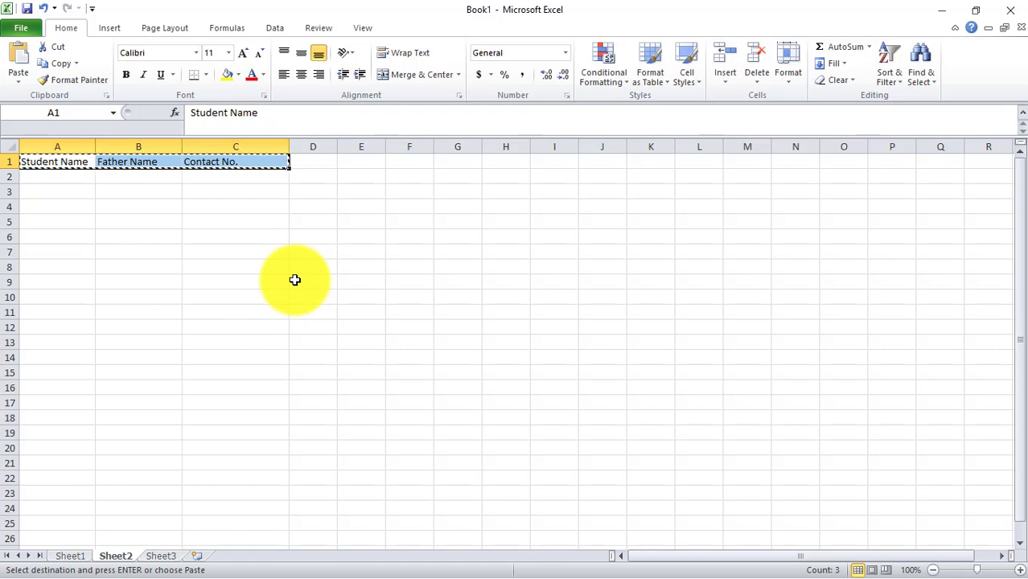
pyautogui.click(161, 556)
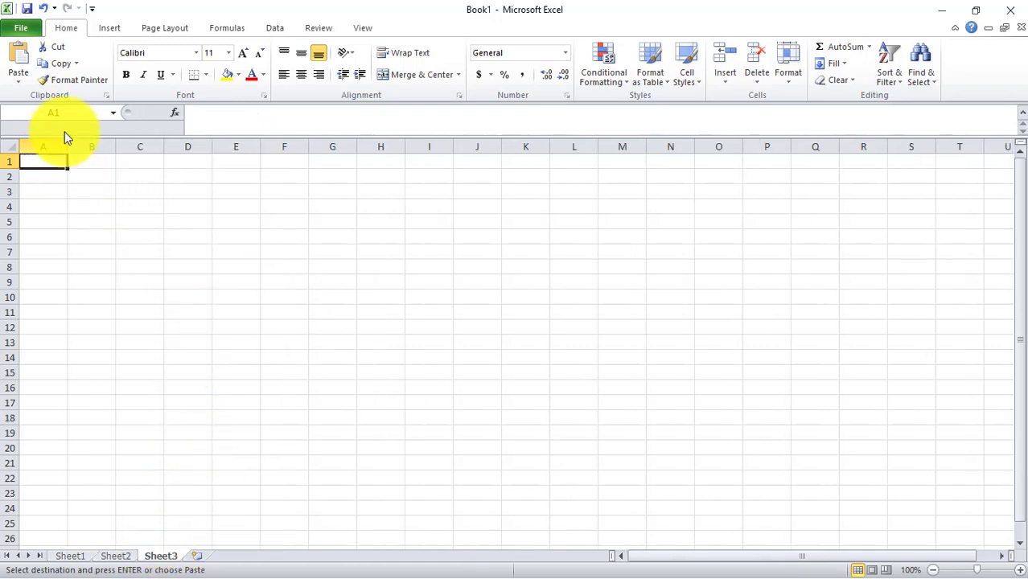
pyautogui.click(75, 63)
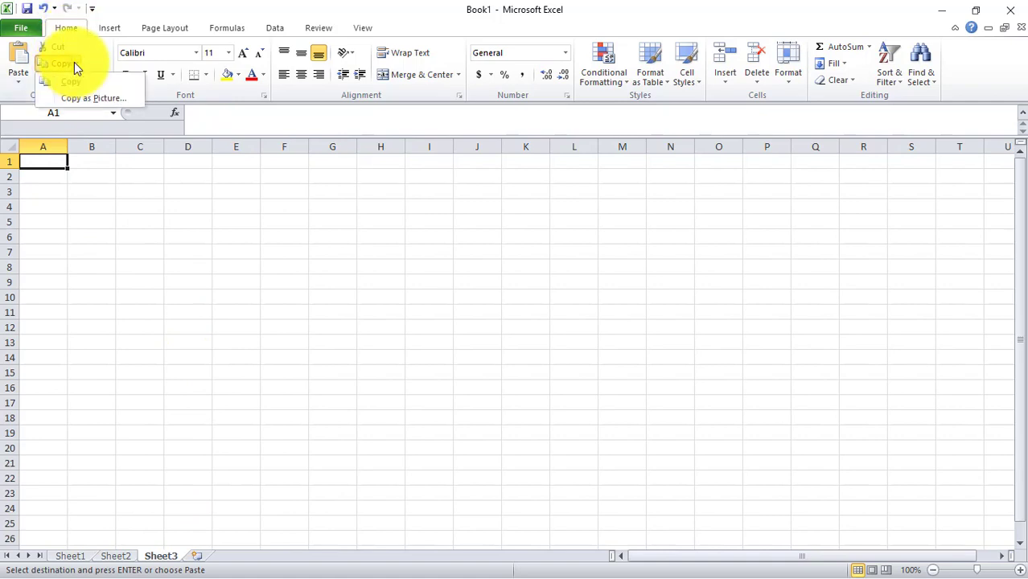
pyautogui.click(84, 48)
pyautogui.click(23, 79)
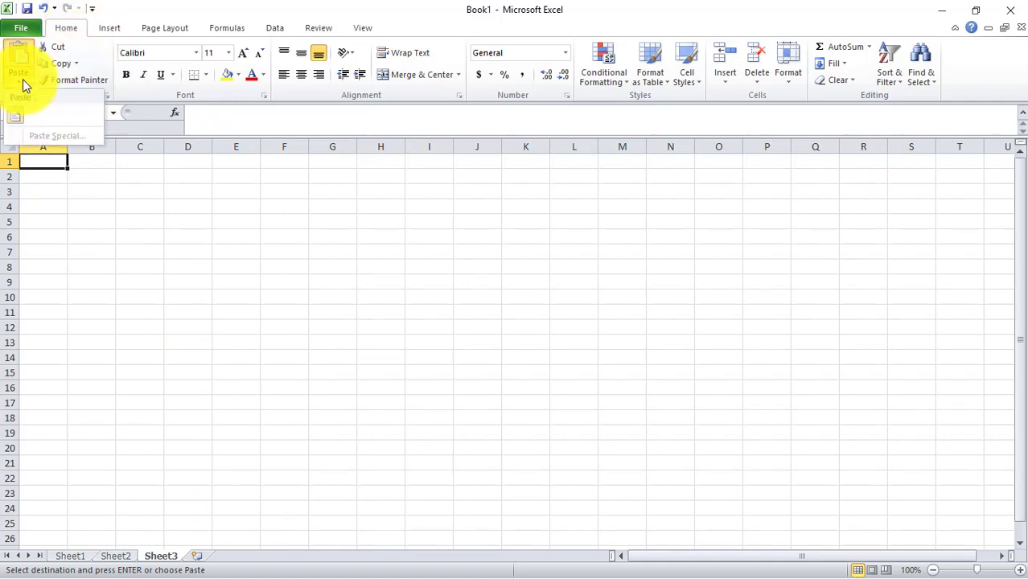
pyautogui.click(18, 115)
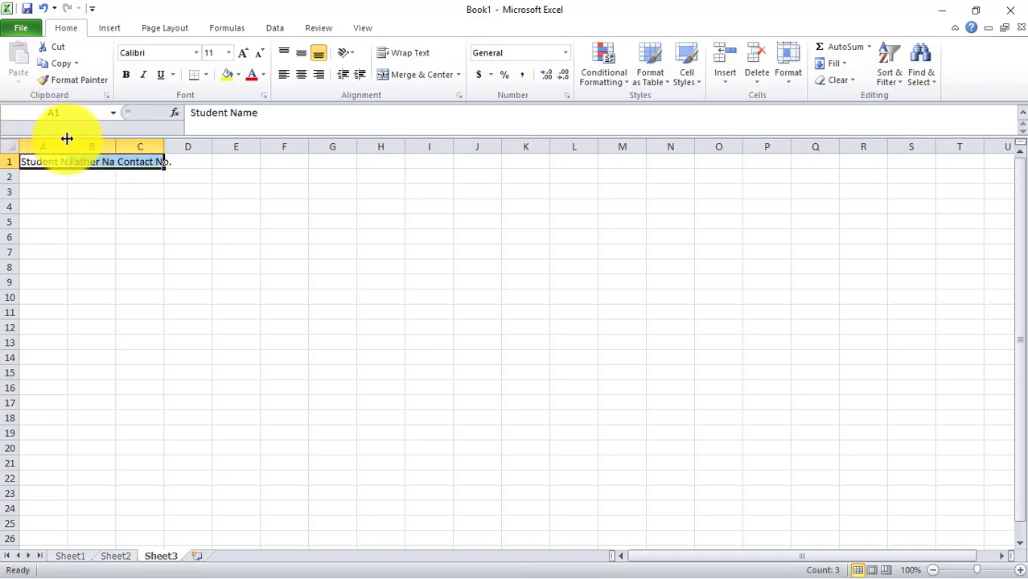
# Step: Widen columns A, B and C on Sheet3 so that the pasted headers fit
pyautogui.moveTo(67, 138); pyautogui.dragTo(265, 147)
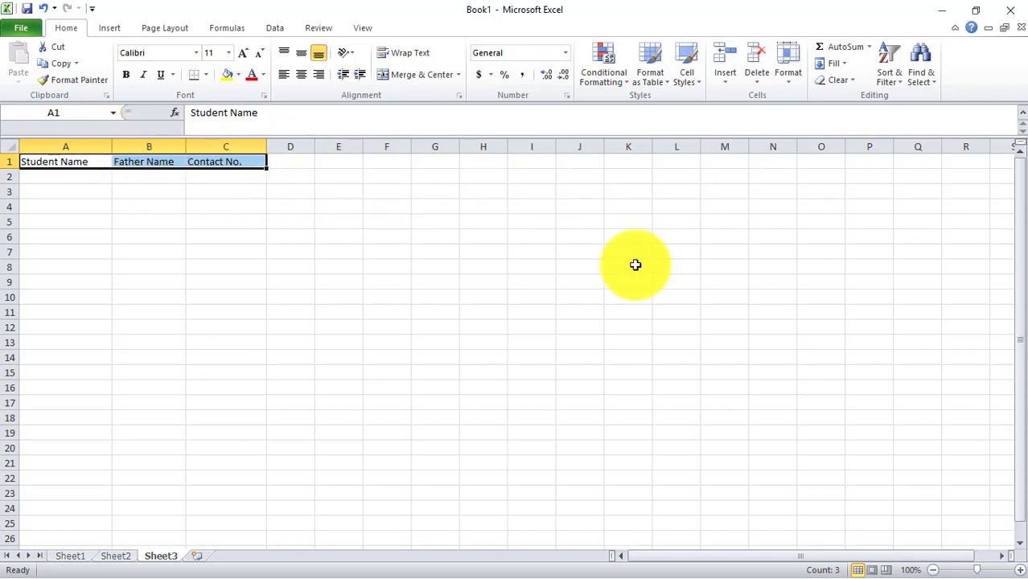
pyautogui.scroll(-9, 925, 282)
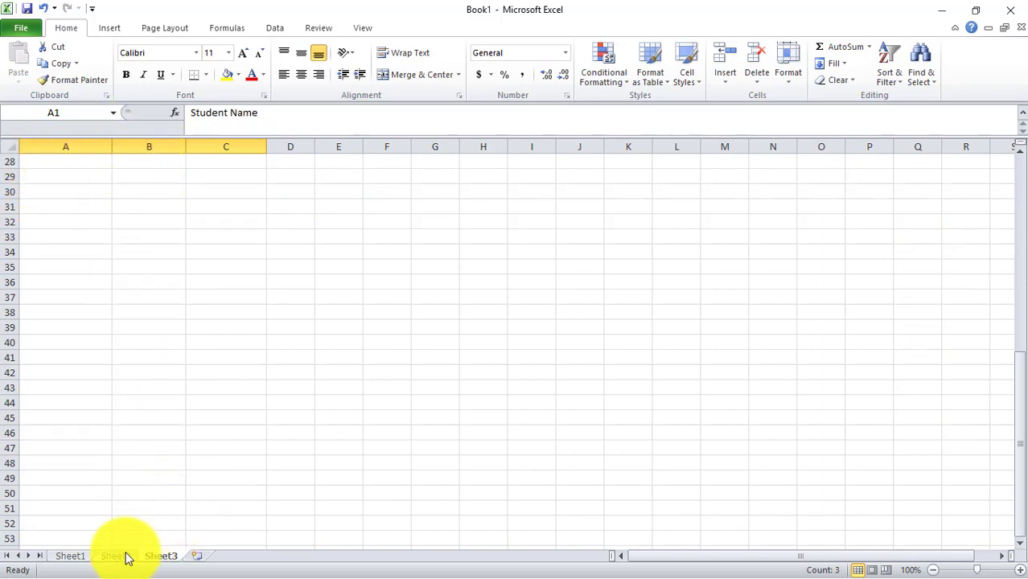
pyautogui.click(76, 163)
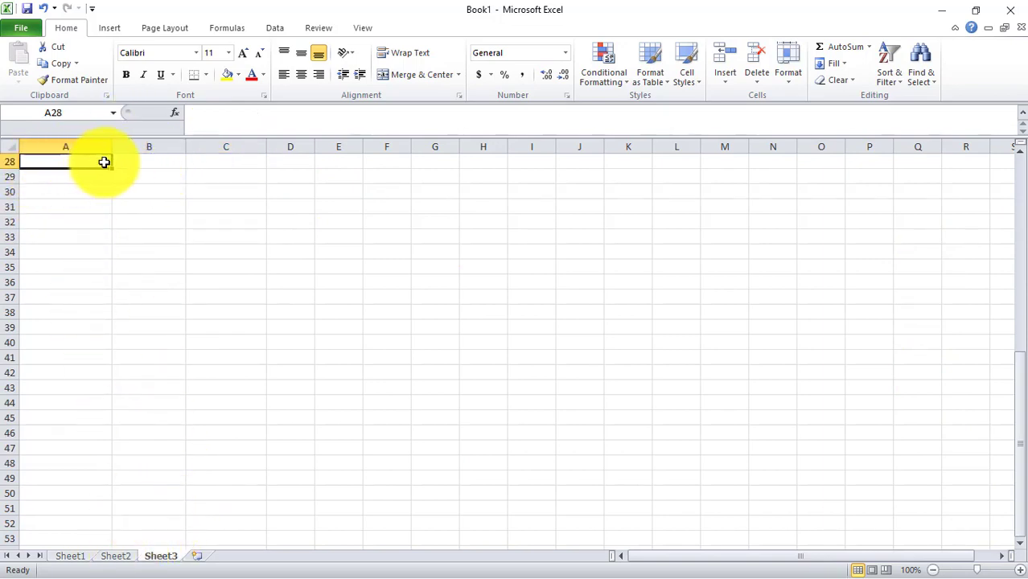
pyautogui.click(115, 555)
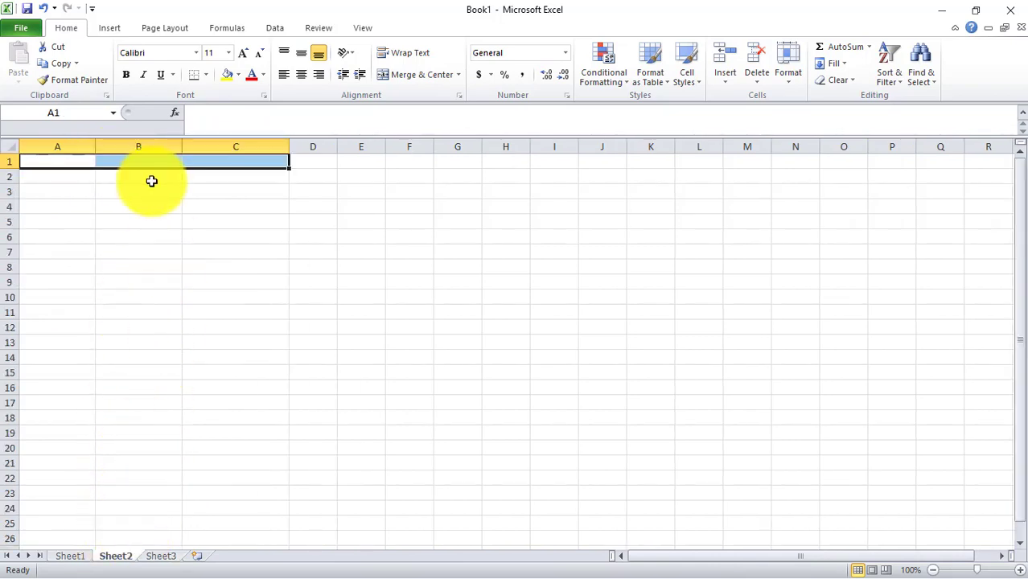
pyautogui.click(162, 555)
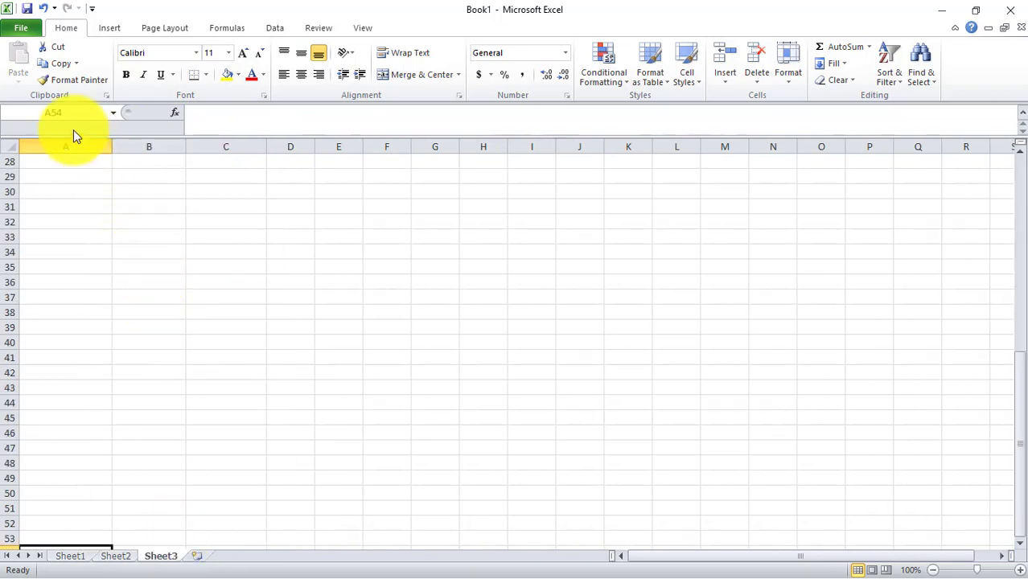
pyautogui.click(69, 167)
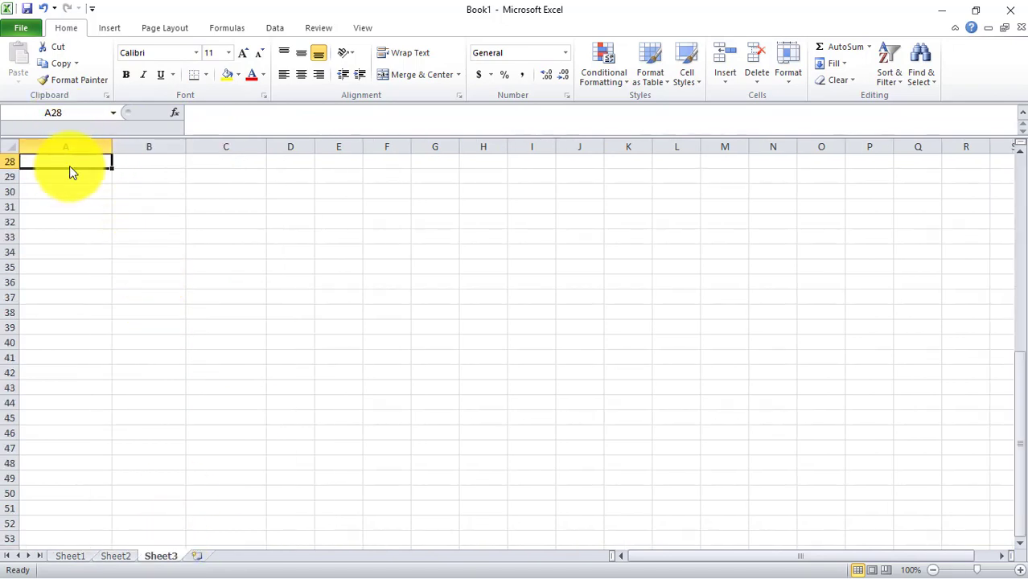
# Step: Cut the headers in A1:C1 of Sheet1, paste them into Sheet2 starting at A1, and return to Sheet1
pyautogui.click(80, 558)
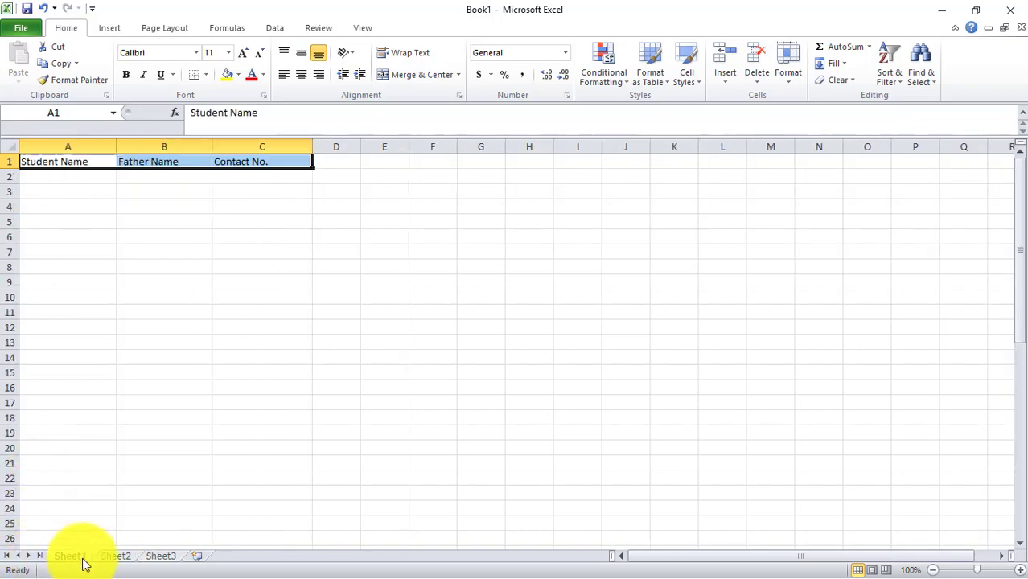
pyautogui.click(58, 46)
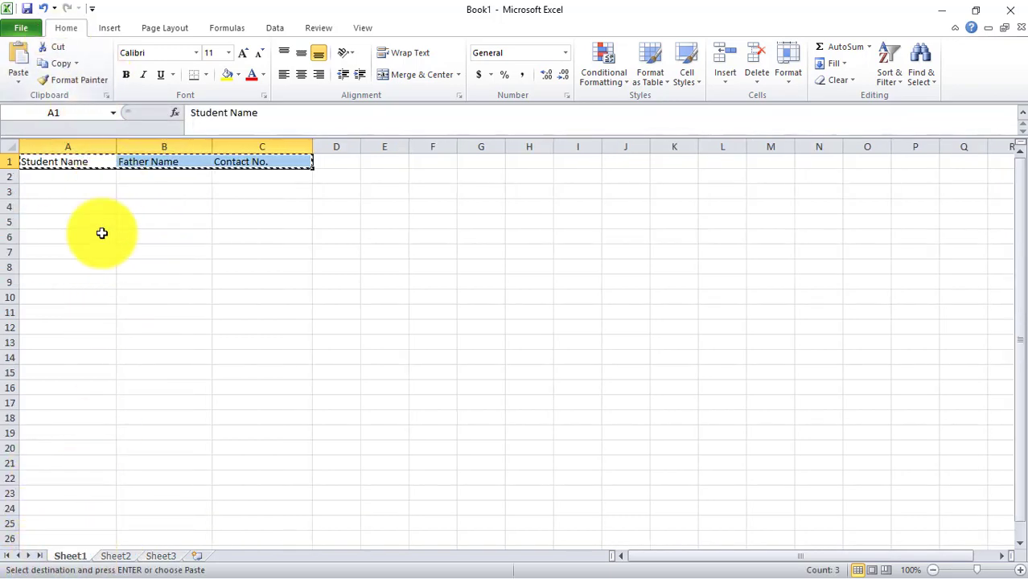
pyautogui.click(115, 556)
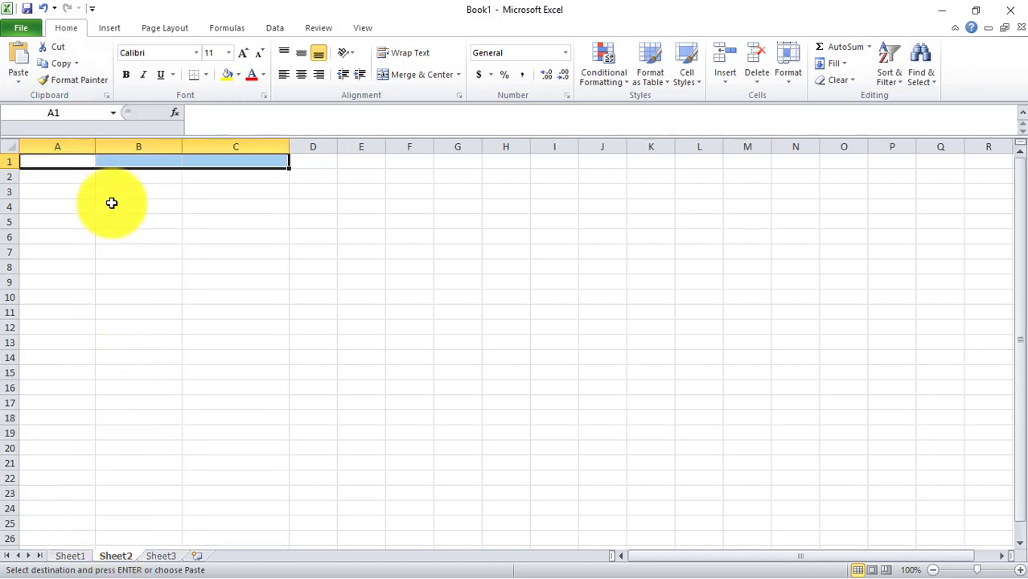
pyautogui.rightClick(104, 162)
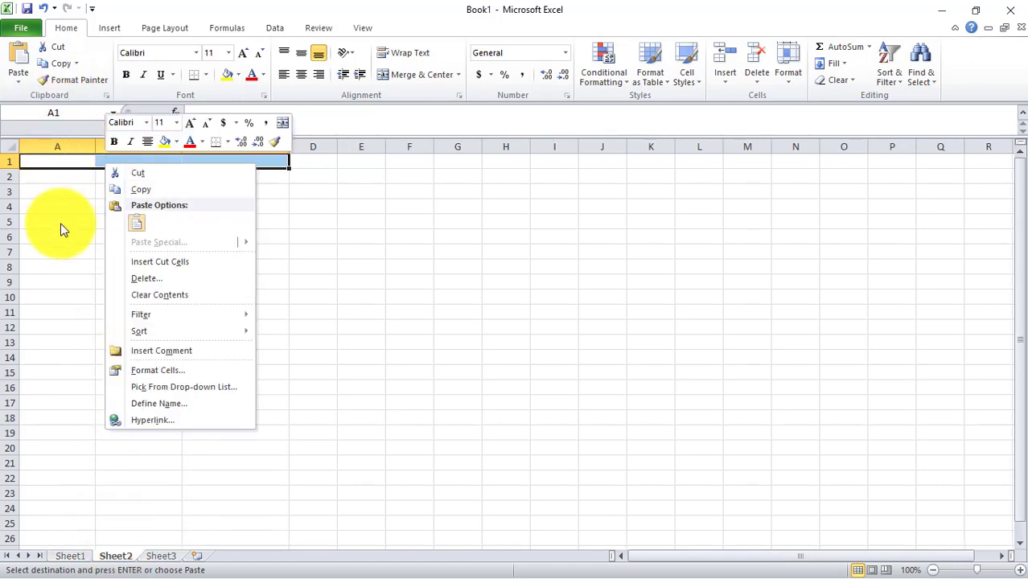
pyautogui.click(138, 227)
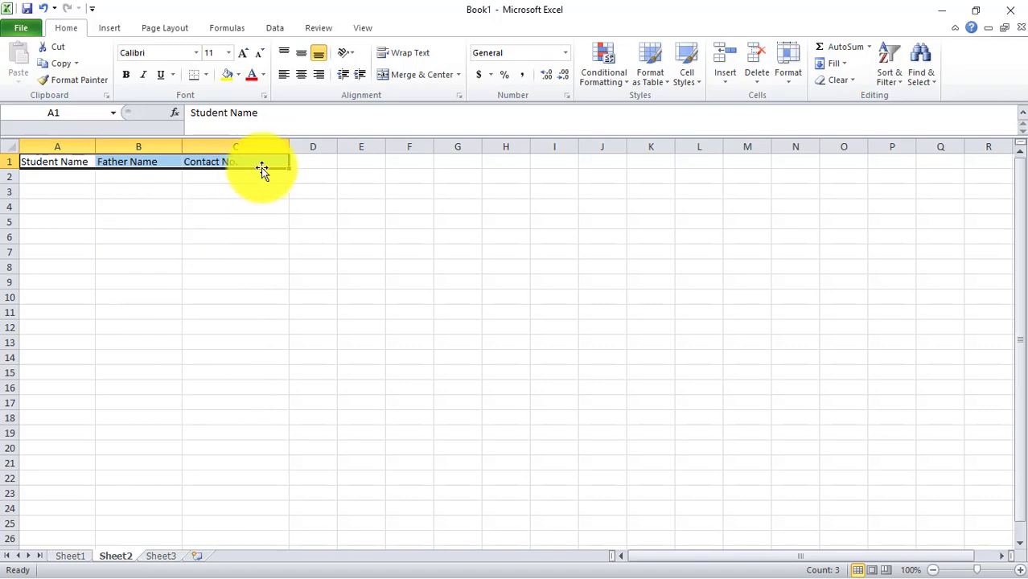
pyautogui.click(74, 558)
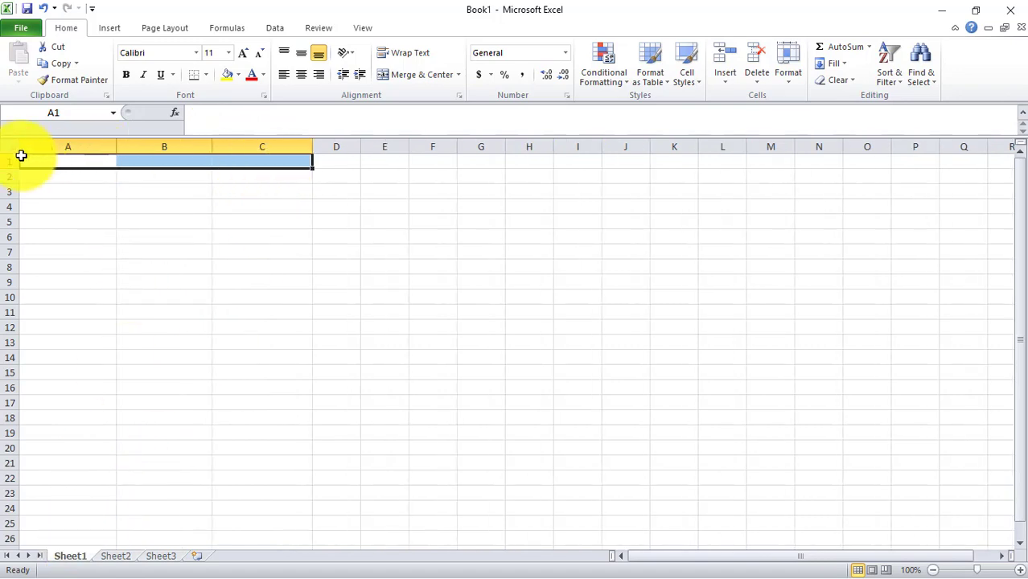